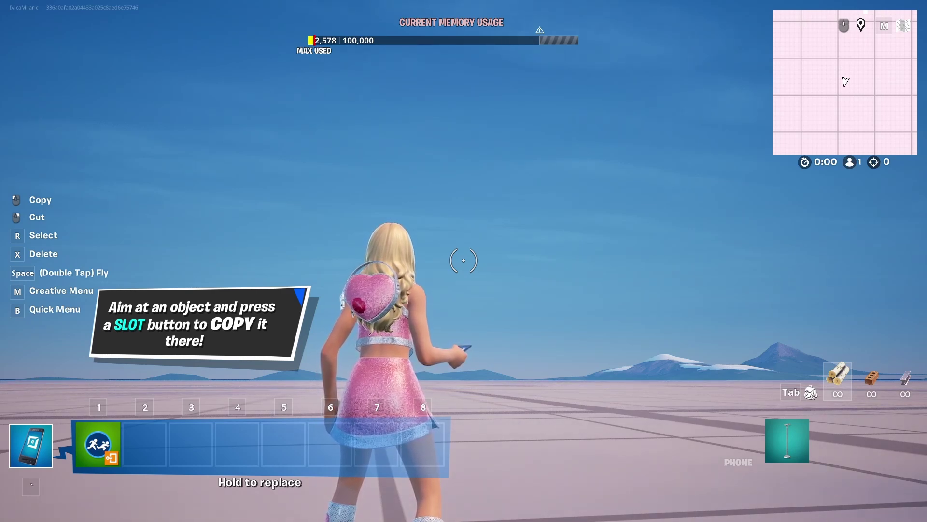
# Bring up the Creative menu from the empty island with Escape.
pyautogui.press('Escape')
# Check the Player Movement device's info in Content, then close the menu.
pyautogui.click(150, 17)
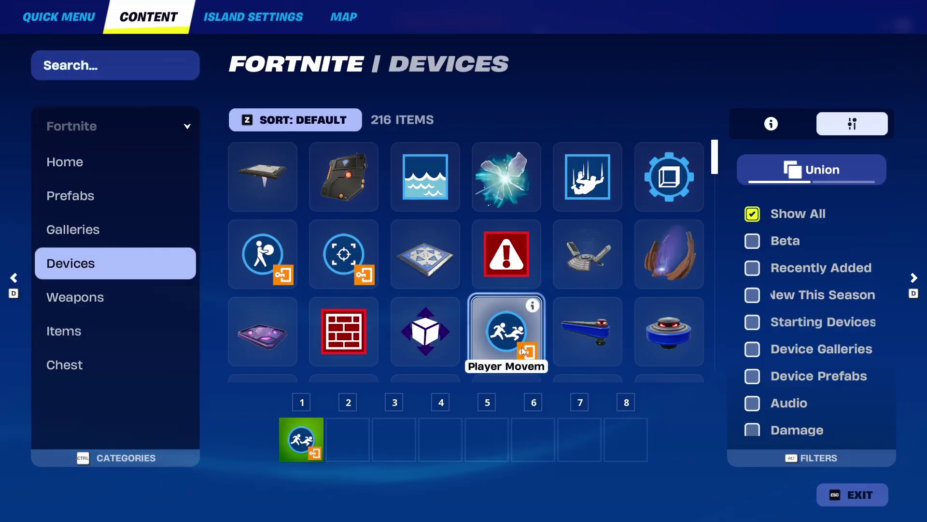
pyautogui.moveTo(533, 308)
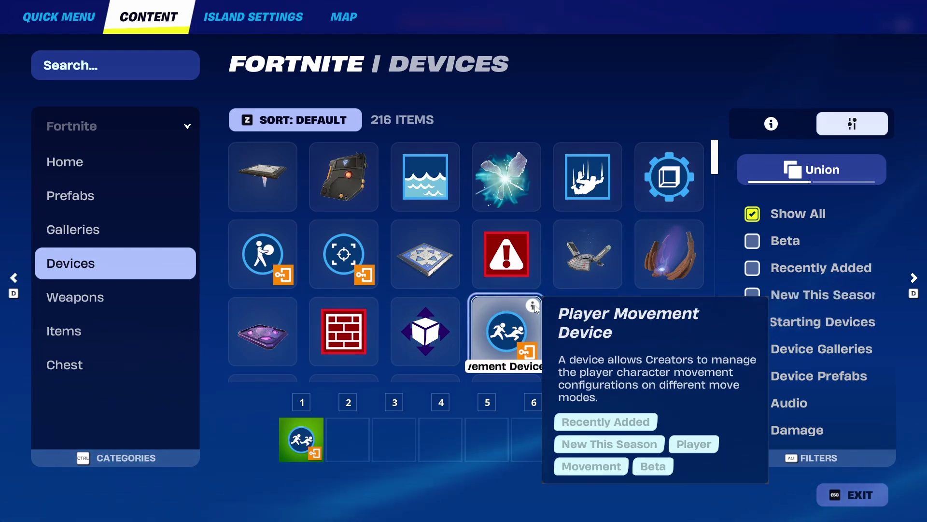
pyautogui.press('Escape')
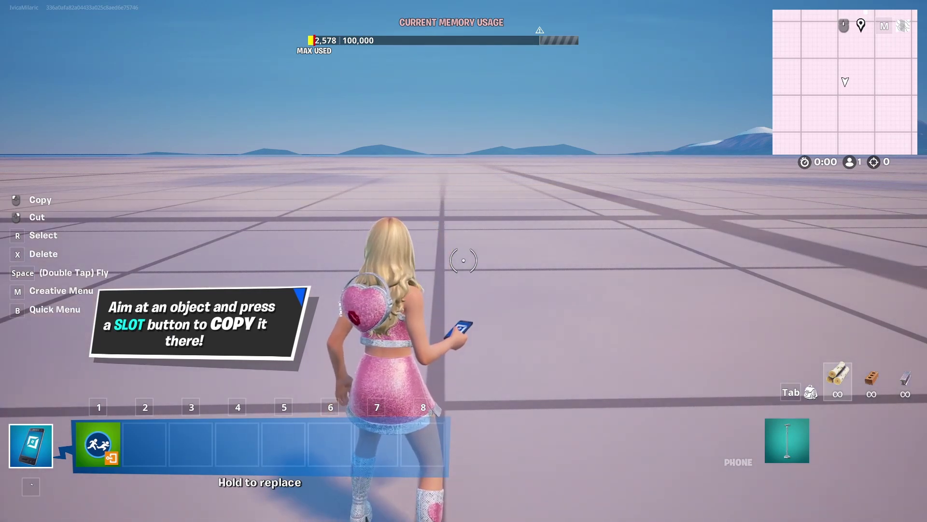
# Place the Player Movement Device on the grid and view its Basic Options.
pyautogui.press('1')
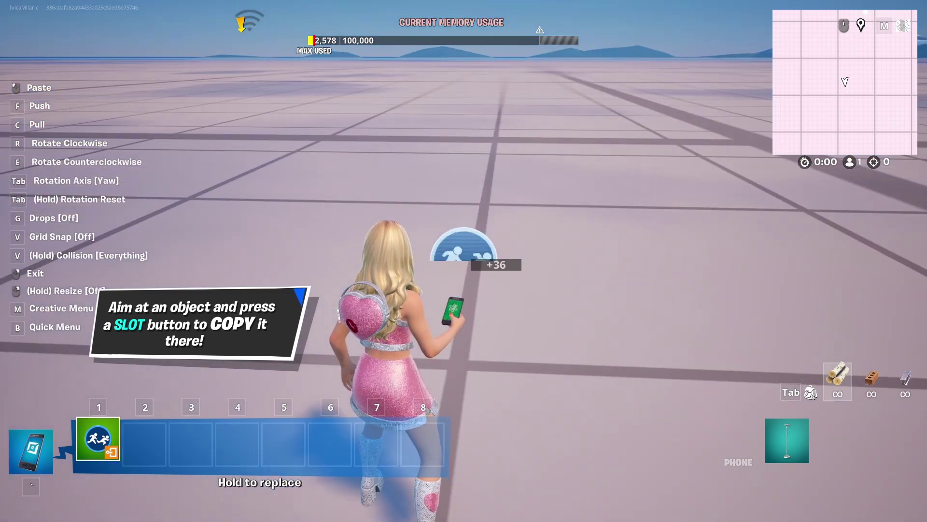
pyautogui.press('w')
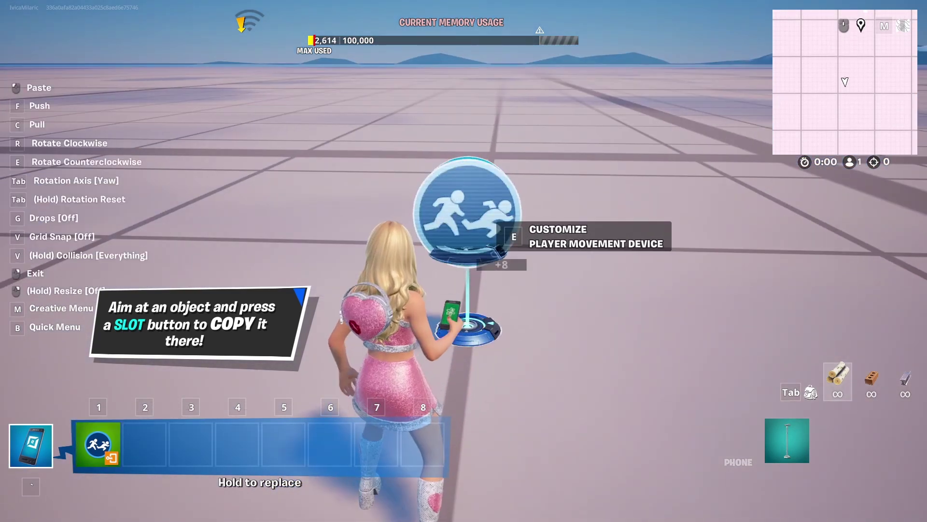
pyautogui.click(464, 261)
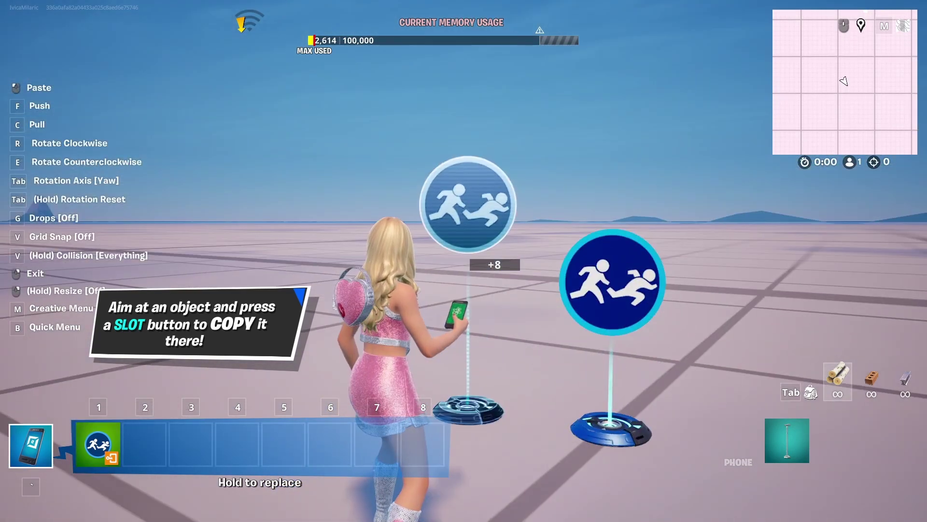
pyautogui.press('`')
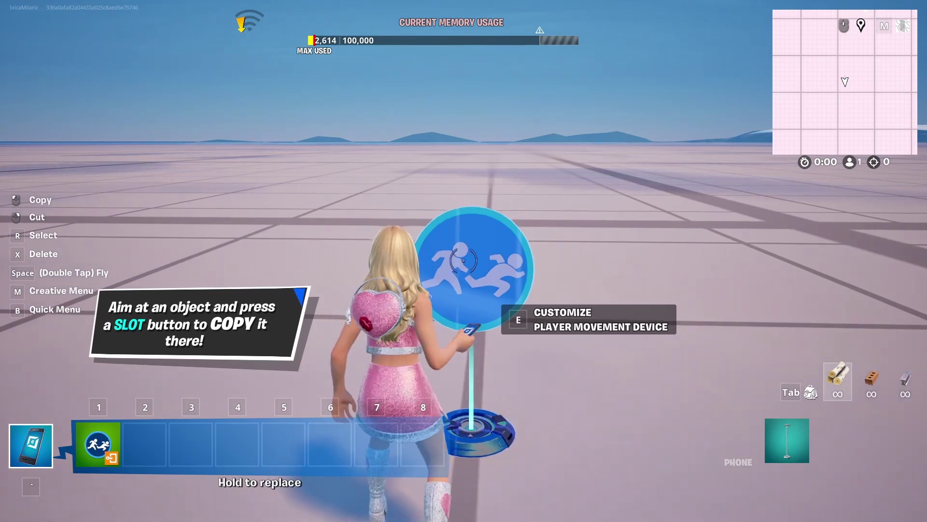
pyautogui.press('e')
pyautogui.click(241, 121)
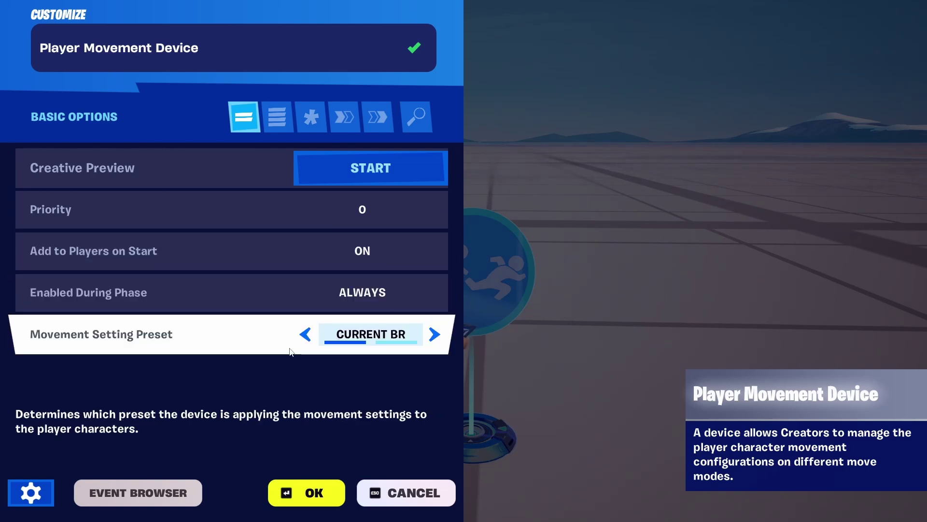
# Switch to All Options and scroll down to Jump Maximum Time.
pyautogui.click(278, 114)
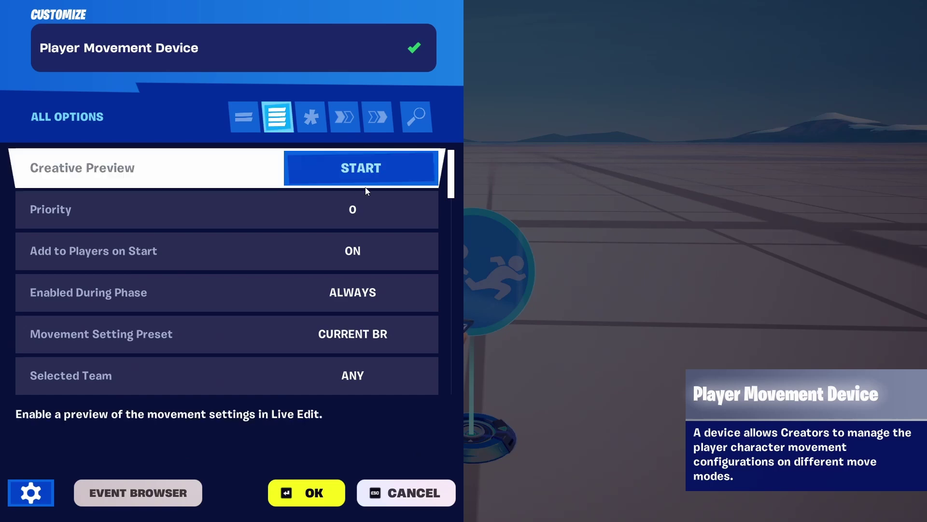
pyautogui.moveTo(453, 181)
pyautogui.mouseDown()
pyautogui.moveTo(465, 370)
pyautogui.moveTo(482, 233)
pyautogui.moveTo(456, 164)
pyautogui.mouseUp()
pyautogui.scroll(-7, 376, 259)
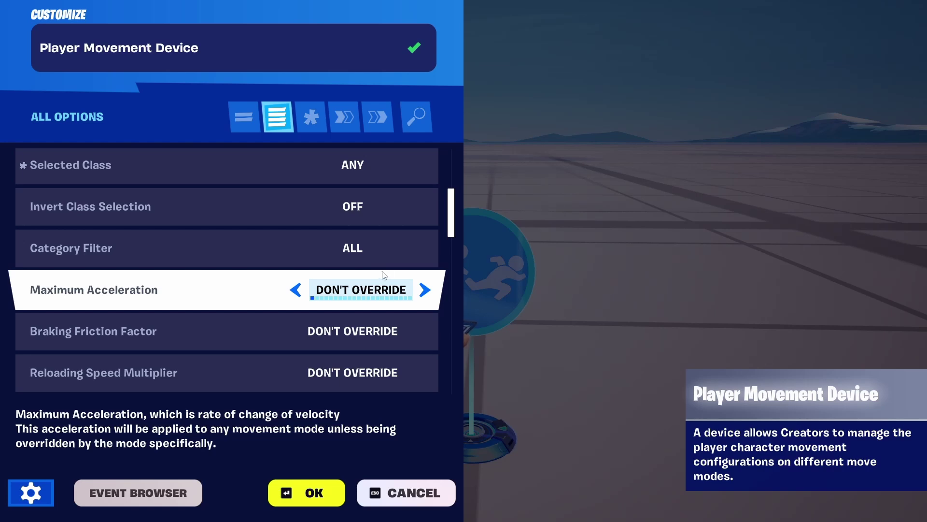
pyautogui.scroll(-1, 338, 284)
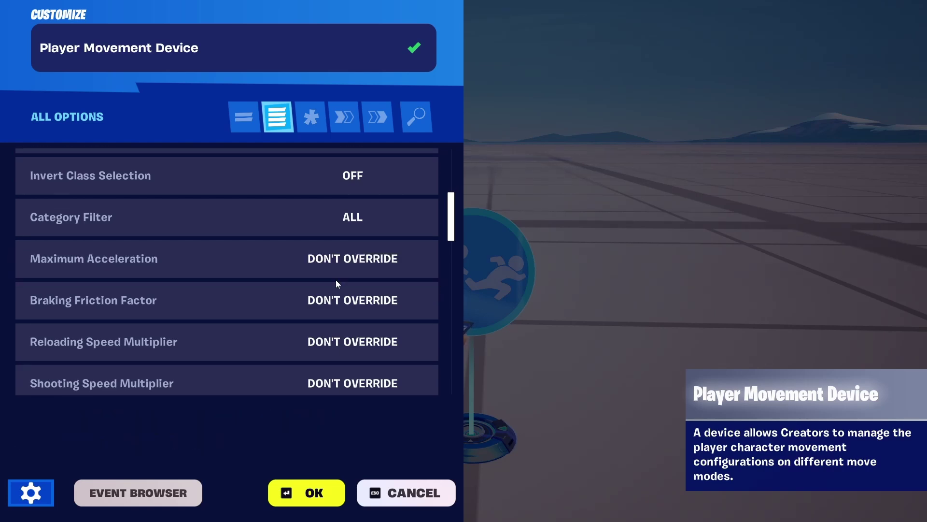
pyautogui.scroll(-1, 280, 300)
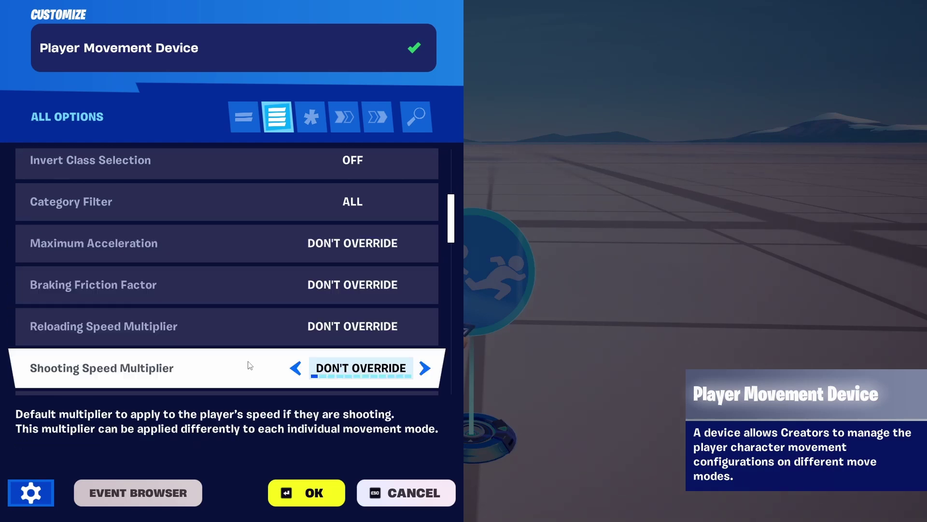
pyautogui.scroll(-2, 247, 367)
pyautogui.scroll(-2, 236, 324)
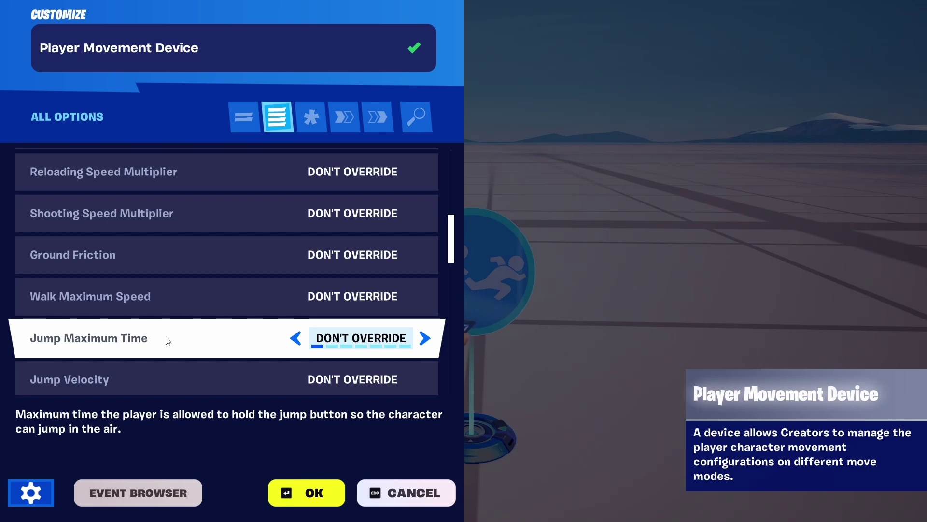
# Override Jump Maximum Time to 2.1 seconds.
pyautogui.click(425, 338)
pyautogui.click(426, 338)
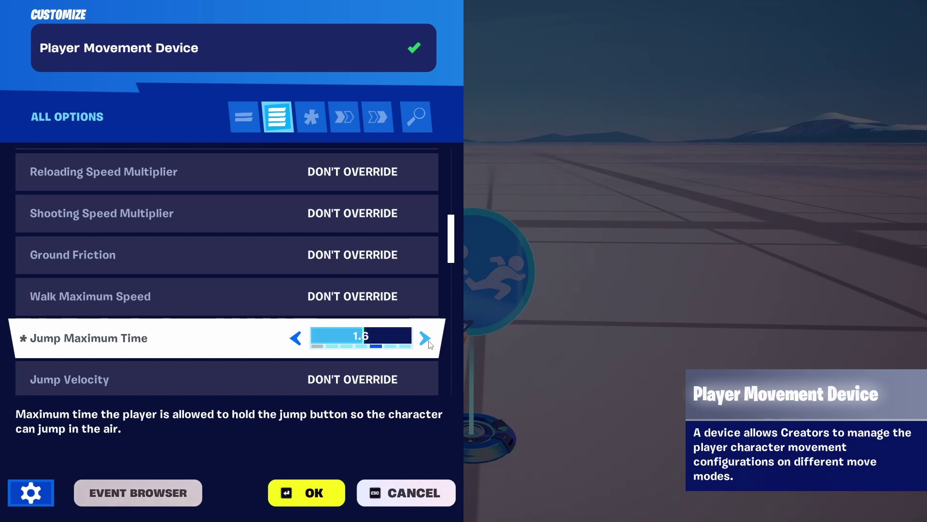
pyautogui.click(425, 338)
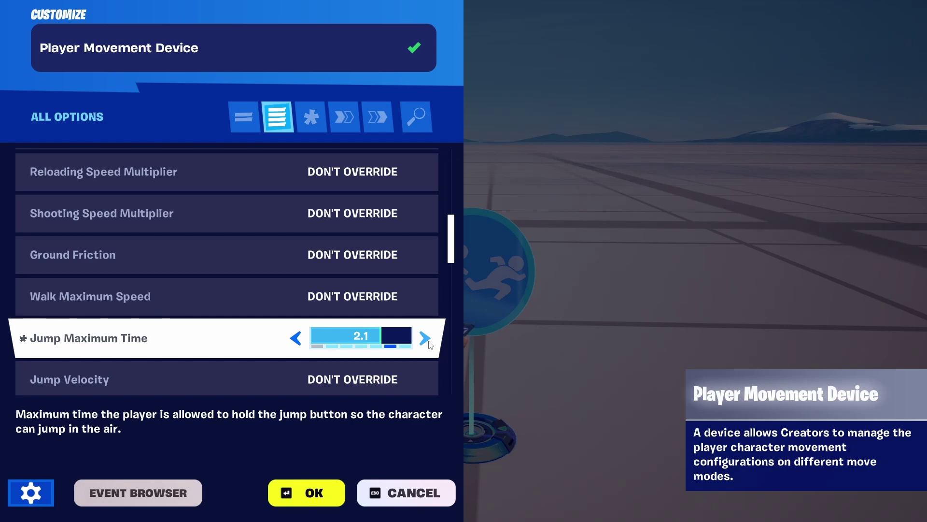
# Override Jump Velocity to 800 CM/S.
pyautogui.scroll(-1, 430, 345)
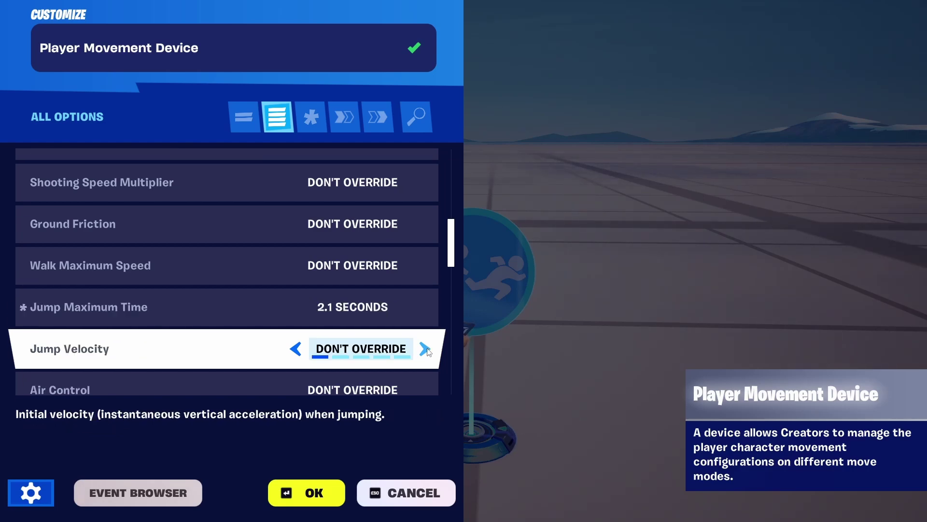
pyautogui.click(427, 349)
pyautogui.click(426, 350)
pyautogui.click(427, 349)
pyautogui.click(427, 349)
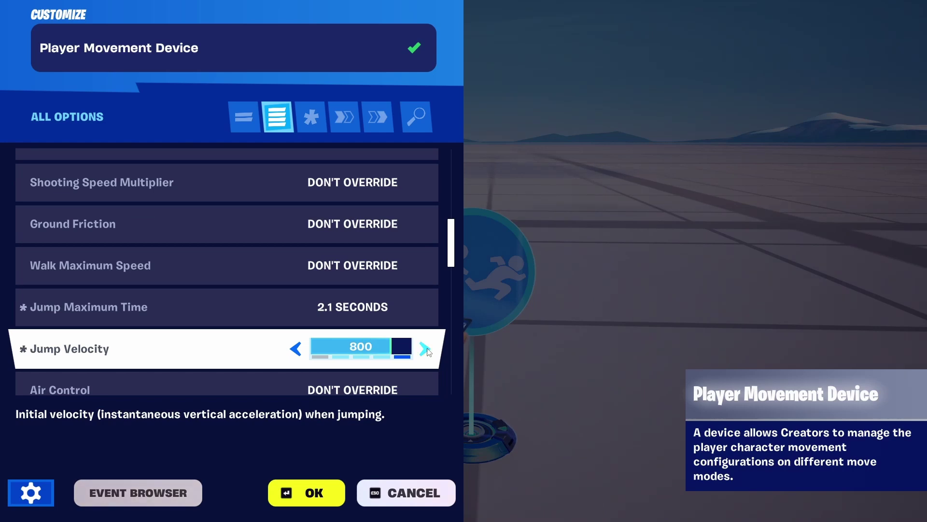
pyautogui.click(427, 349)
pyautogui.click(295, 354)
# Override Air Control to 1.0.
pyautogui.scroll(-2, 352, 338)
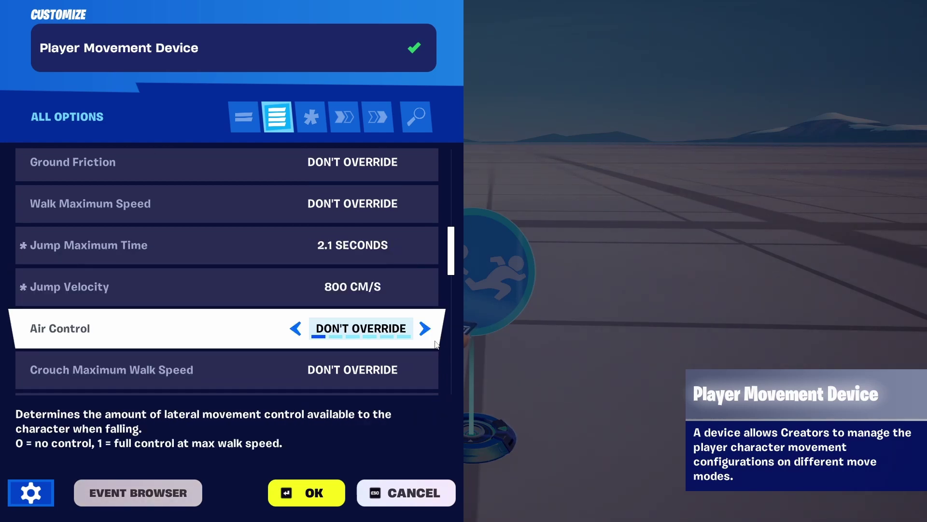
pyautogui.click(431, 336)
pyautogui.click(430, 335)
pyautogui.click(431, 336)
pyautogui.click(430, 336)
pyautogui.click(431, 336)
pyautogui.scroll(-5, 430, 333)
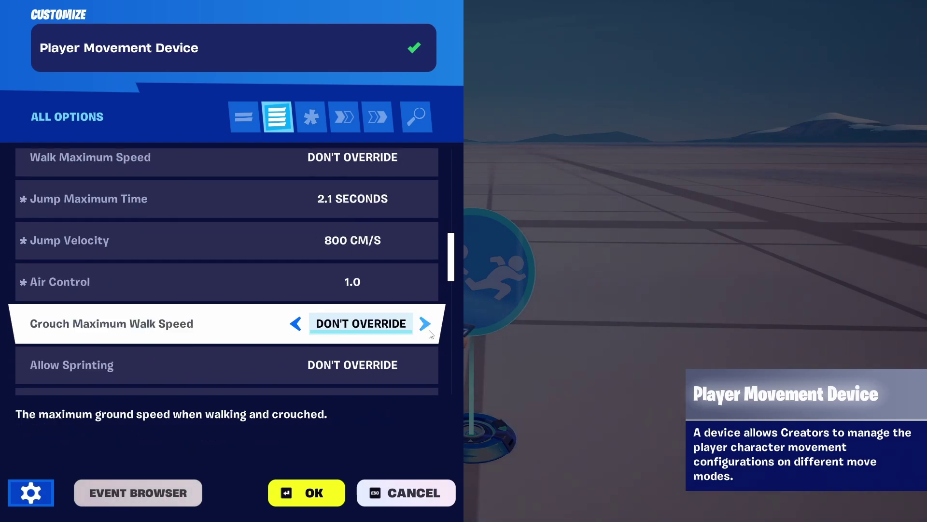
# Scroll through the remaining movement options, then show the device's Functions list.
pyautogui.scroll(-4, 428, 333)
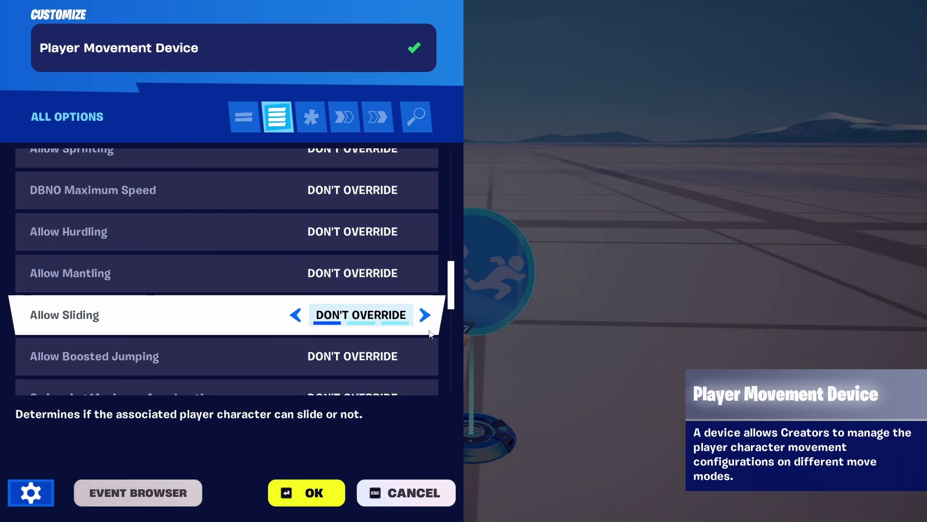
pyautogui.scroll(-1, 409, 318)
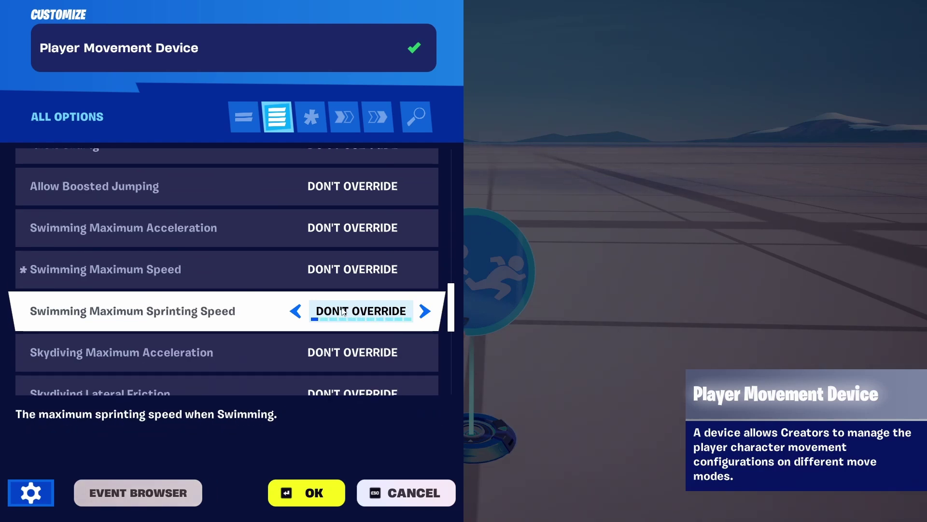
pyautogui.scroll(-6, 343, 312)
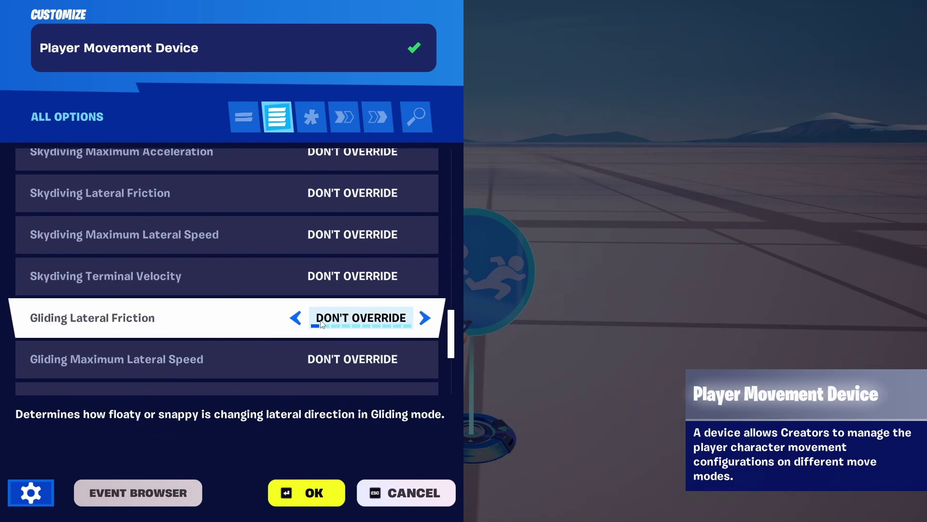
pyautogui.scroll(-3, 323, 323)
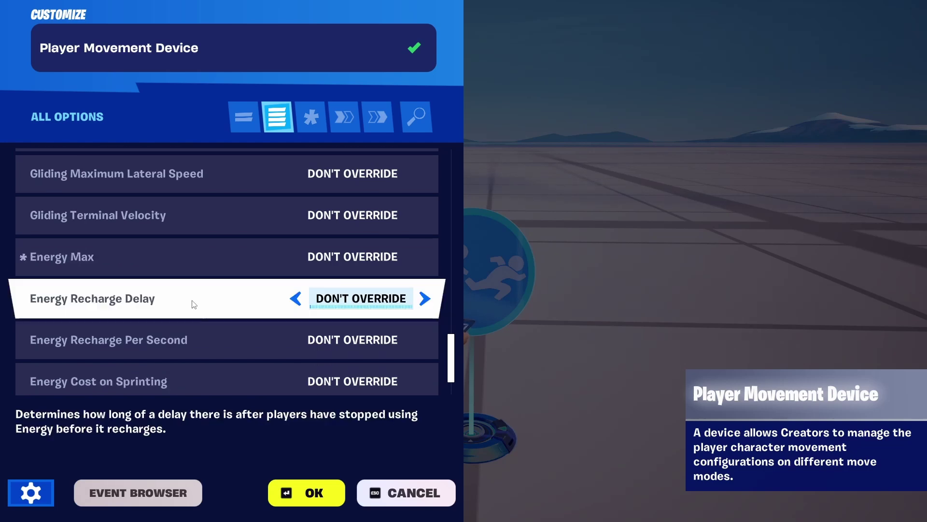
pyautogui.scroll(-2, 256, 318)
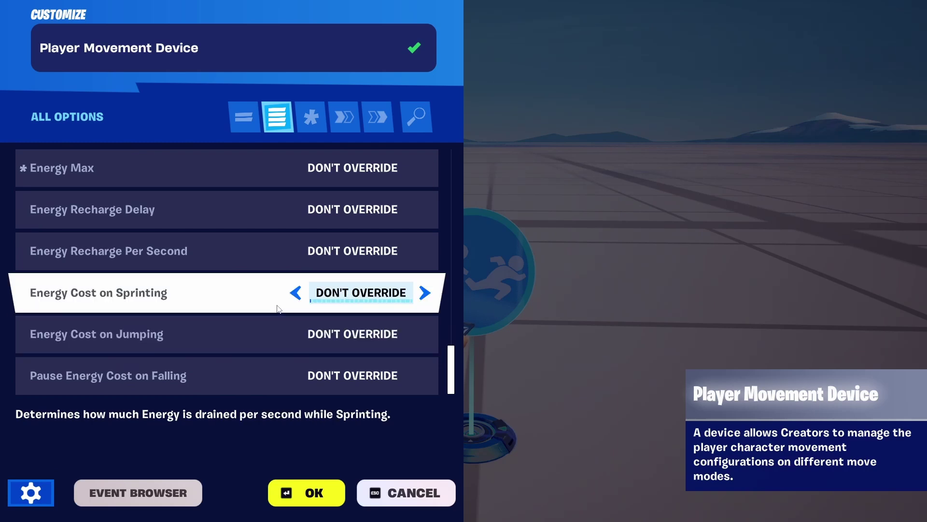
pyautogui.click(349, 117)
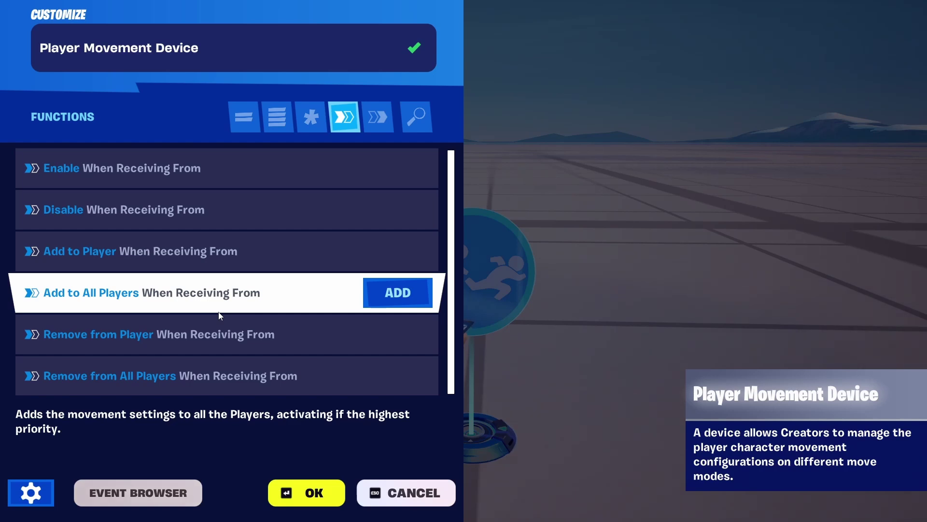
# Review the device's Events, then confirm the settings with OK.
pyautogui.click(389, 116)
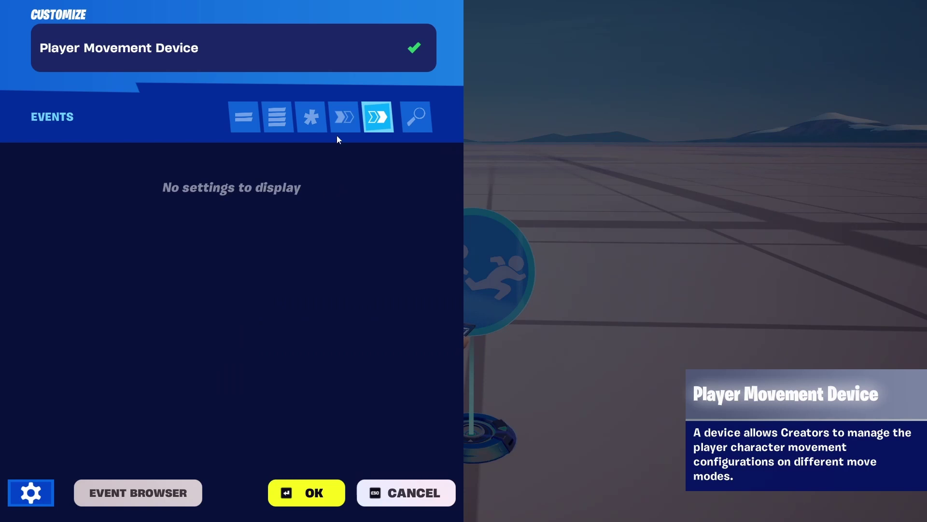
pyautogui.click(331, 502)
# Start the game and run across the grid testing the higher, longer jumps.
pyautogui.press('Escape')
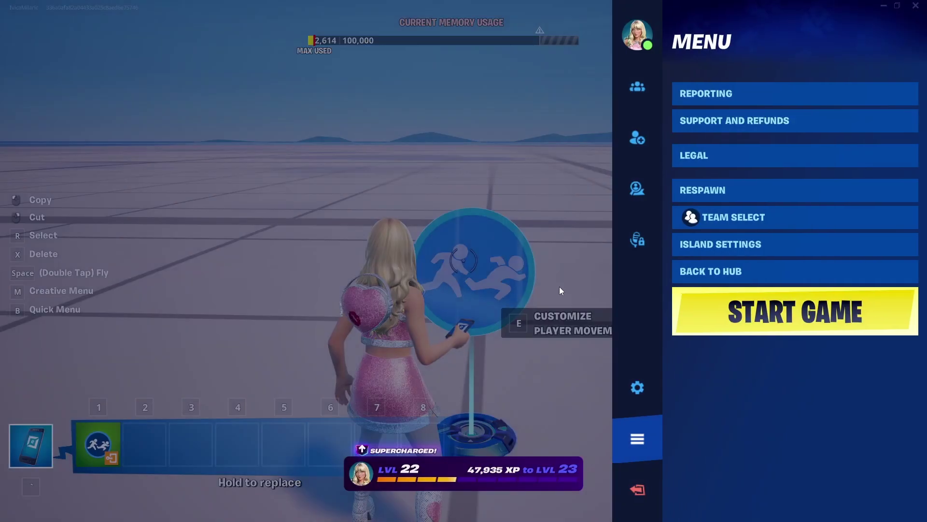
pyautogui.click(795, 311)
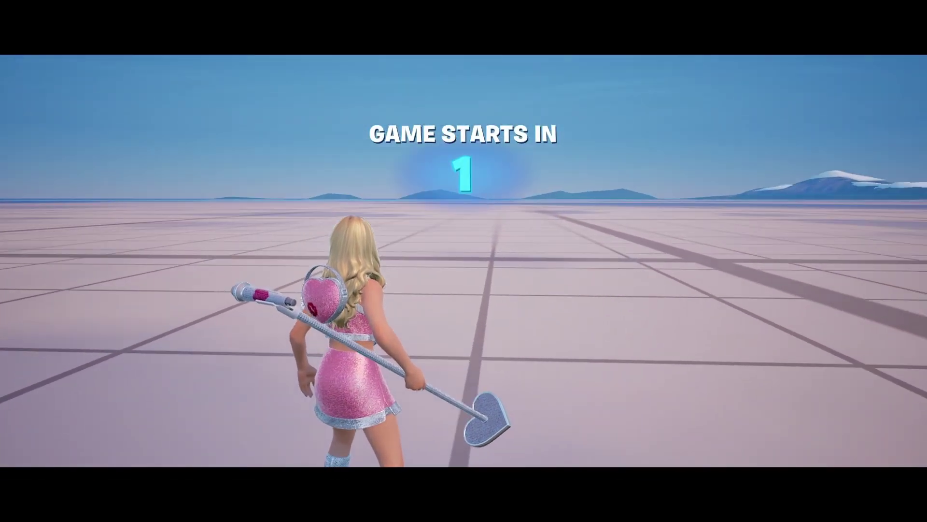
pyautogui.press('w')
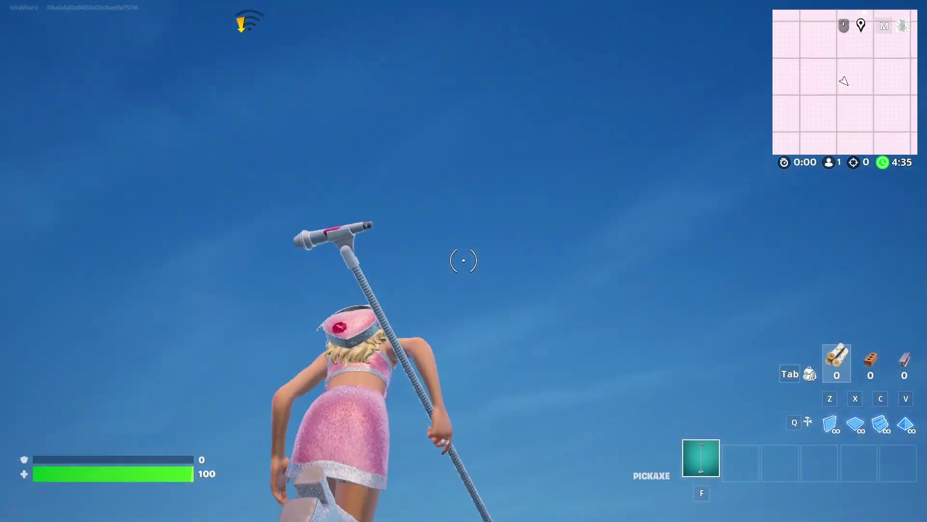
pyautogui.press('ctrl')
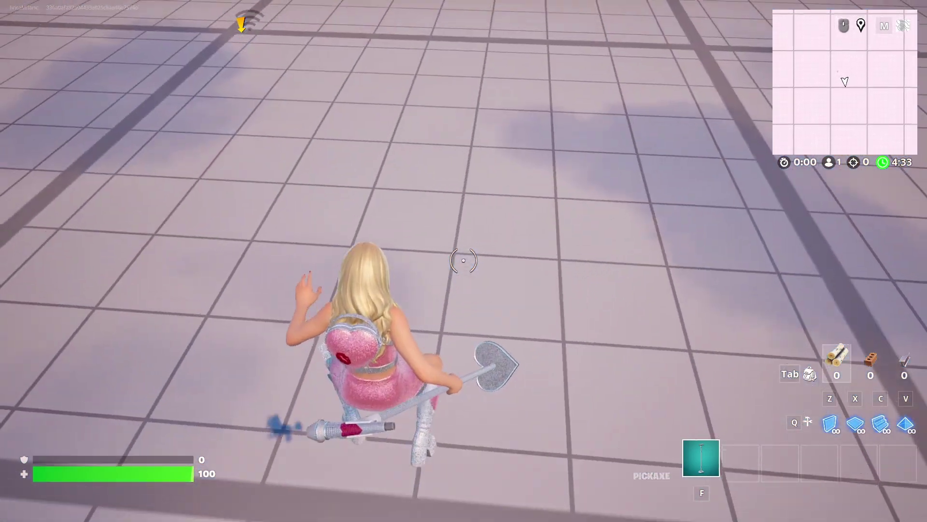